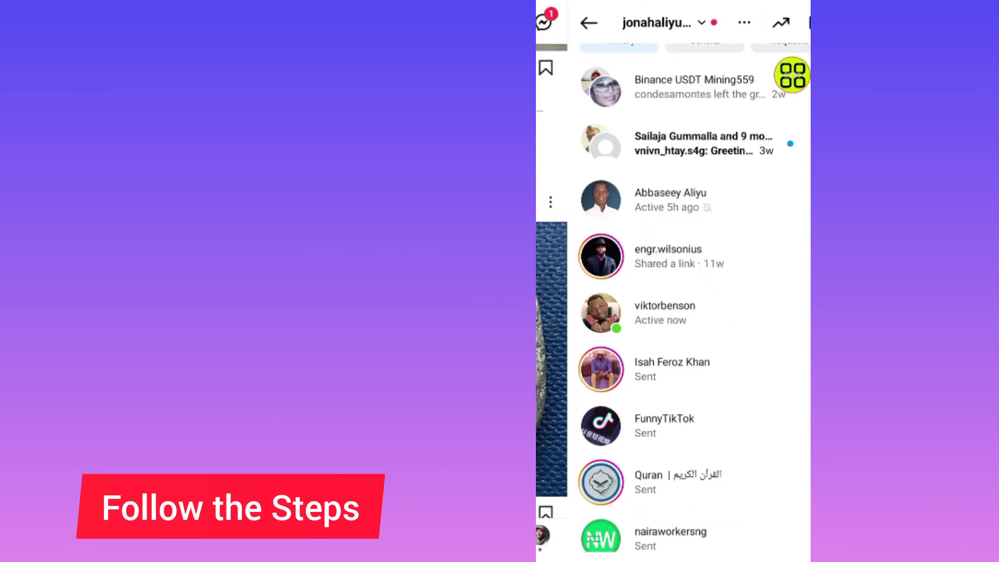
scroll(733, 337, "down", 5)
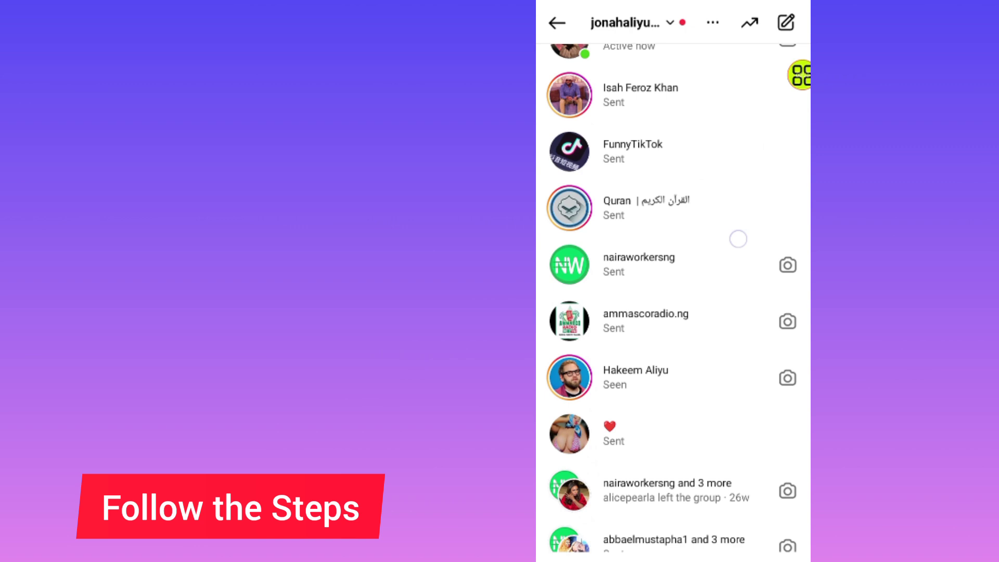
scroll(736, 237, "up", 2)
scroll(727, 325, "down", 2)
scroll(719, 217, "up", 8)
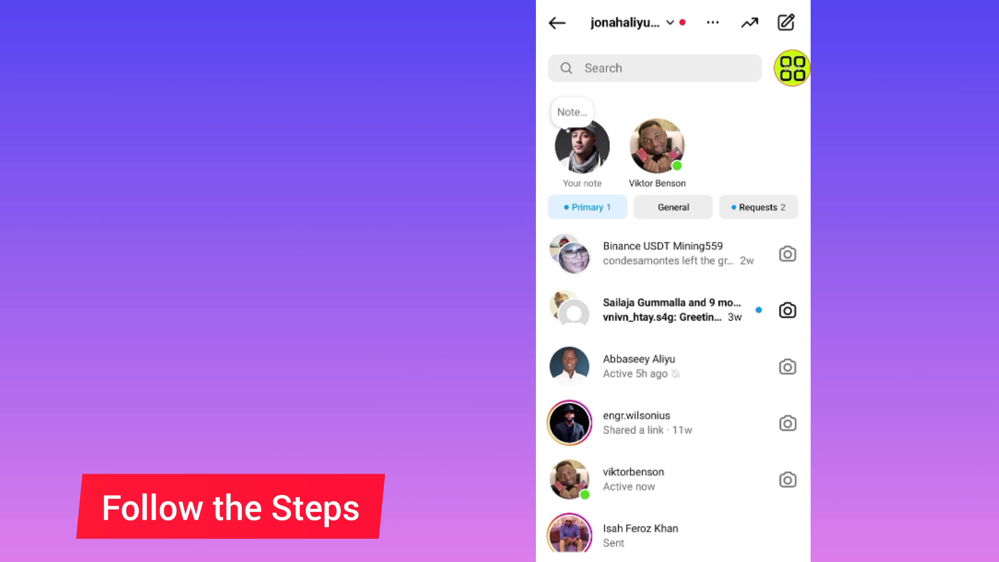
scroll(723, 439, "down", 6)
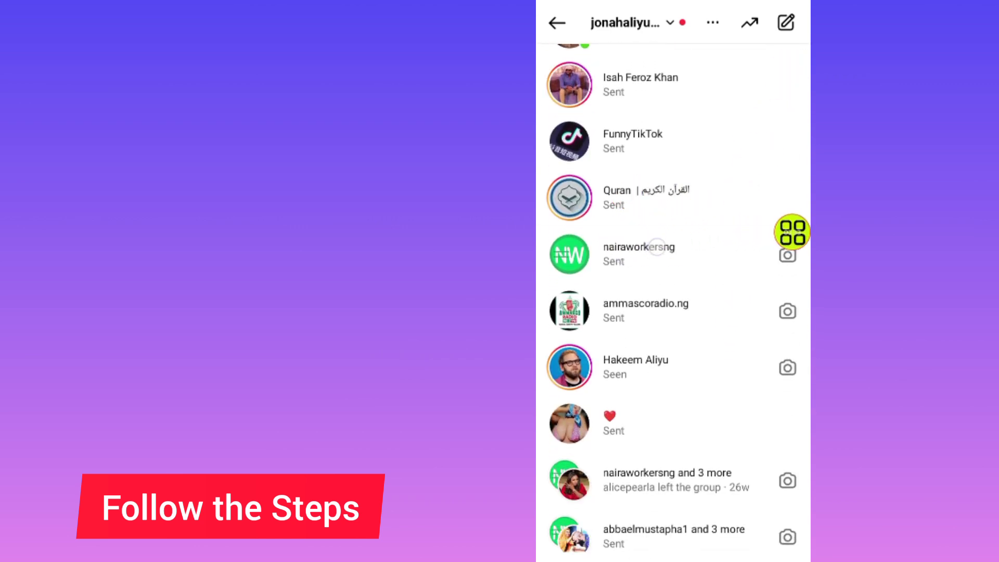
Step: Open the nairaworkersng conversation and bring up its chat details page
left_click(792, 231)
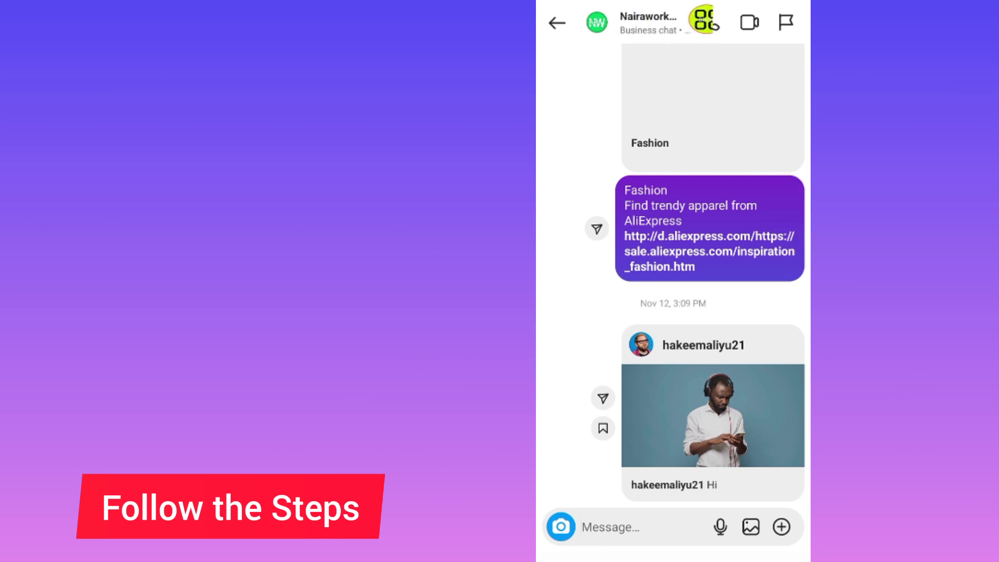
left_click(704, 21)
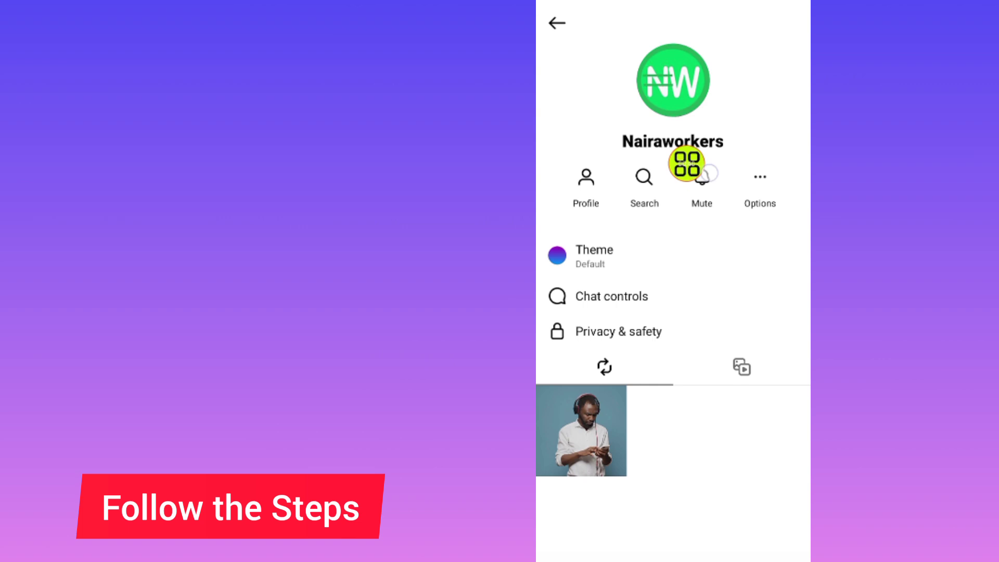
Step: Mute calls for this chat with a chosen duration, leaving messages unmuted, and dismiss Notifications
left_click(715, 187)
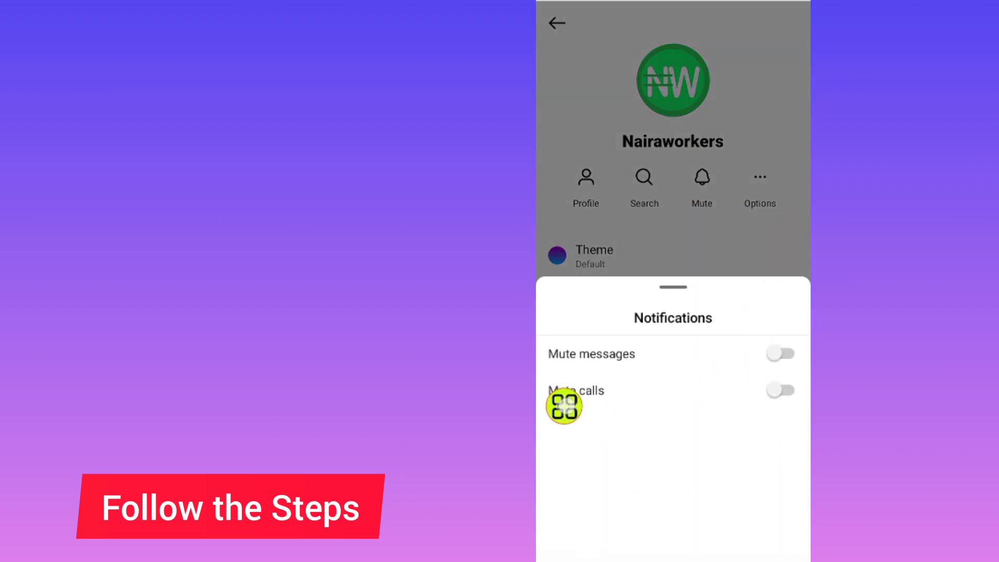
left_click(781, 391)
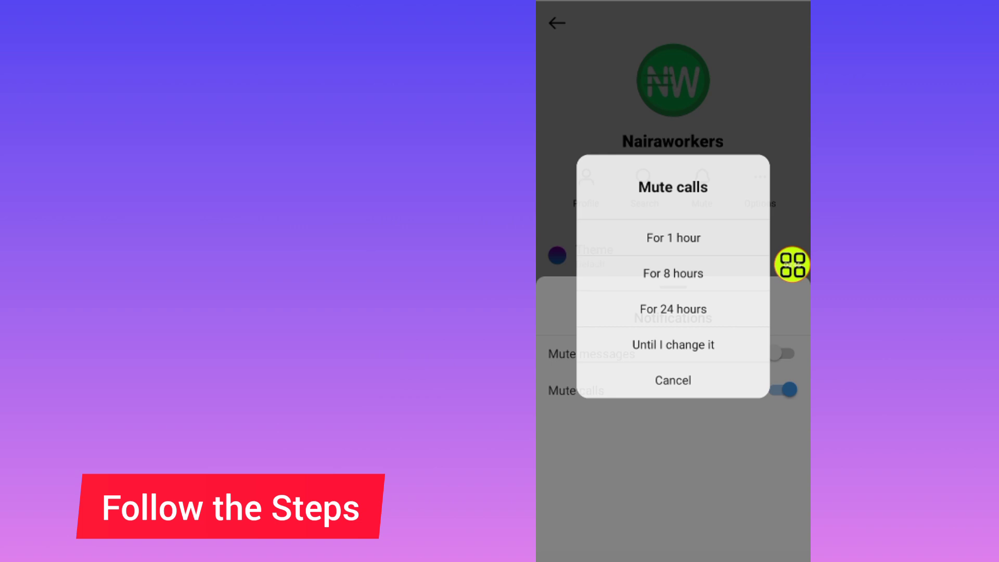
left_click(700, 346)
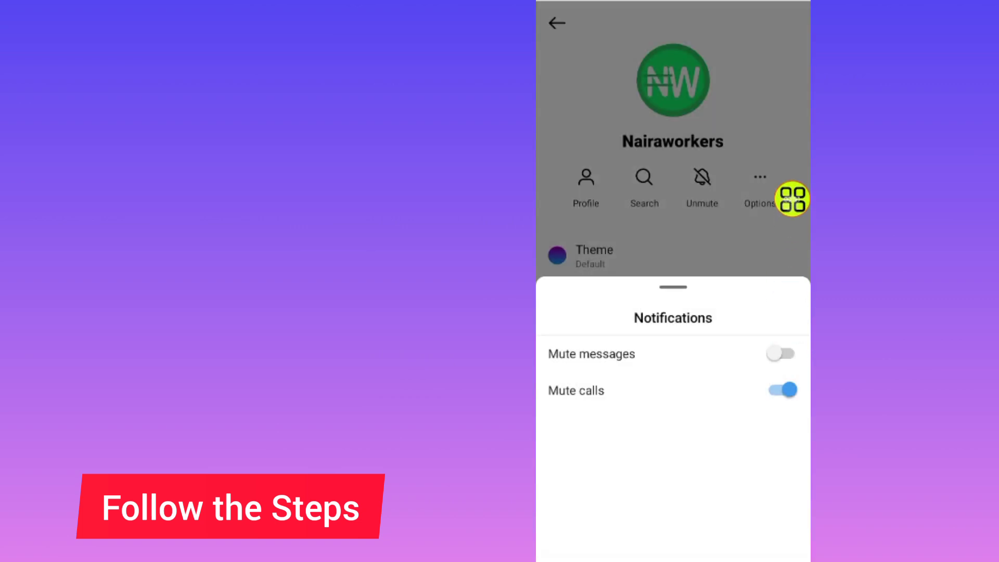
left_click(793, 199)
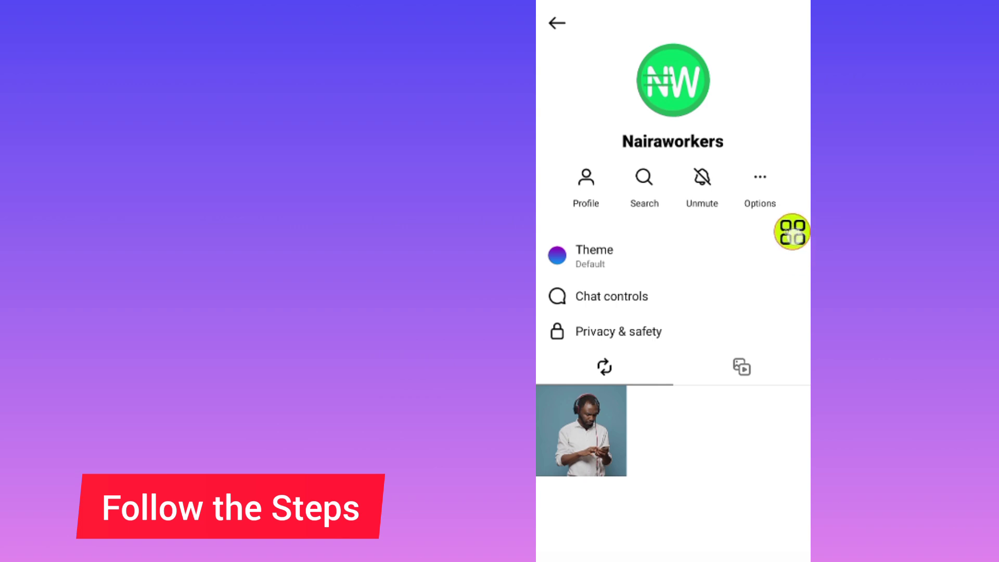
Step: Return to the inbox, go to your own profile and open Settings and activity
left_click(557, 23)
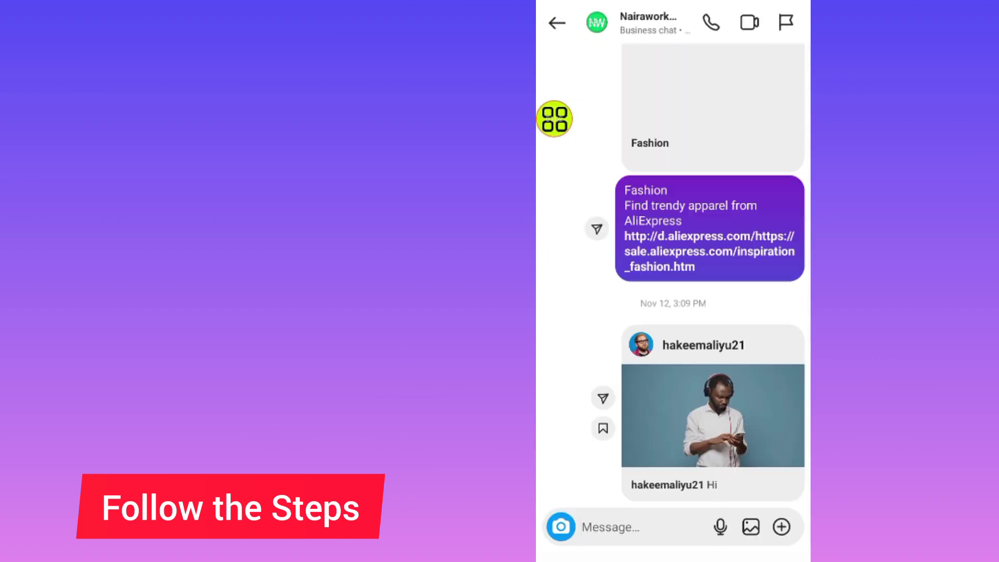
left_click(557, 23)
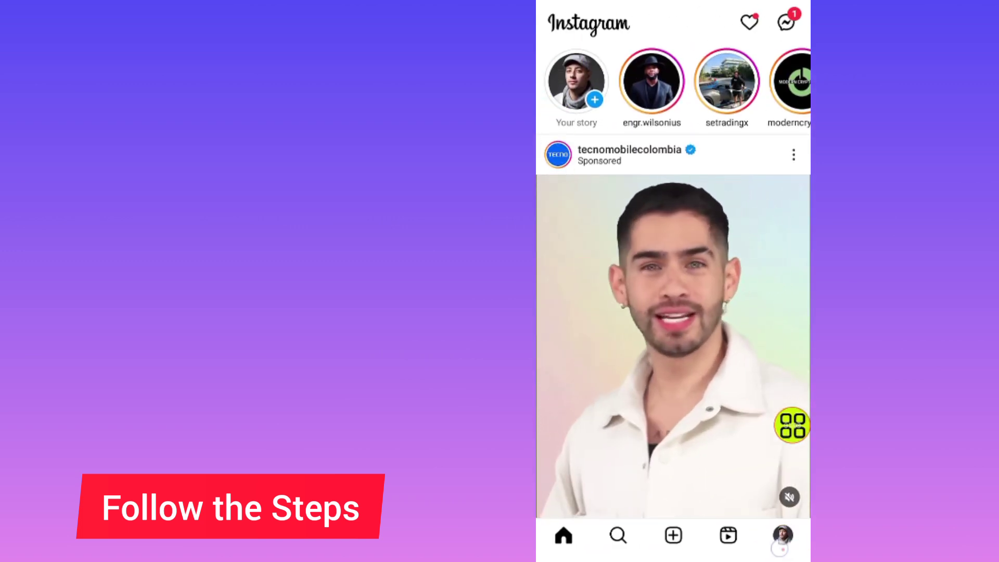
left_click(781, 547)
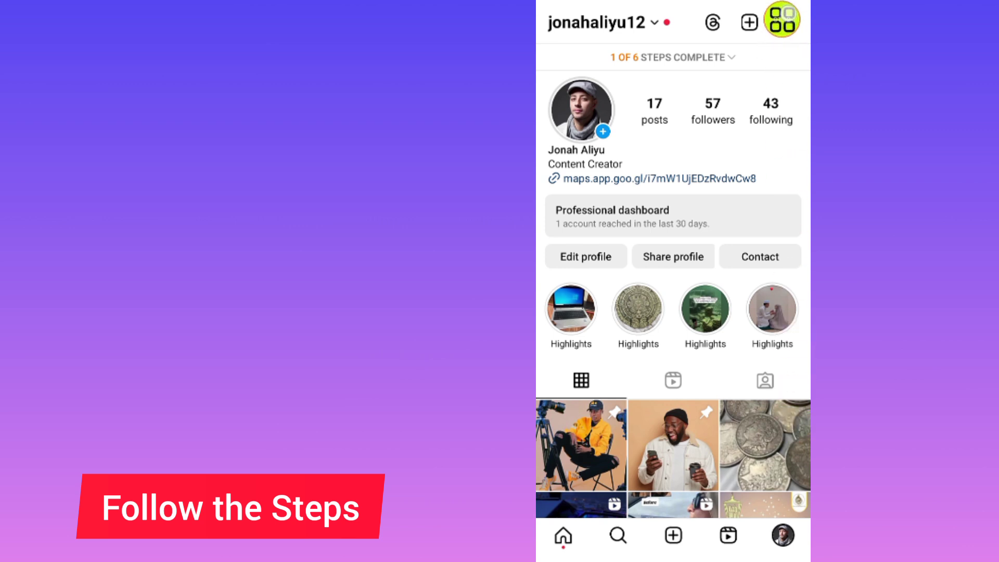
left_click(782, 22)
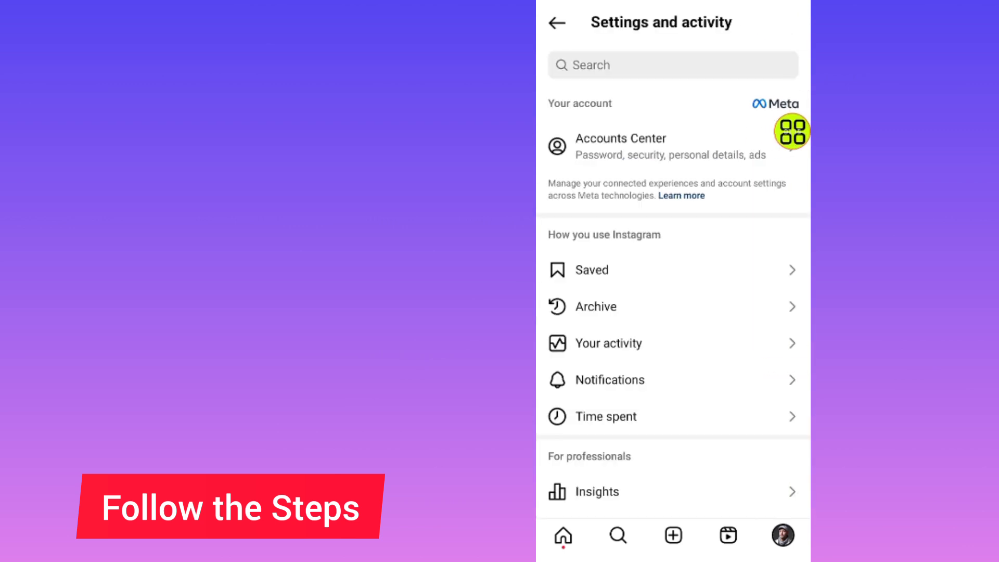
scroll(673, 312, "down", 3)
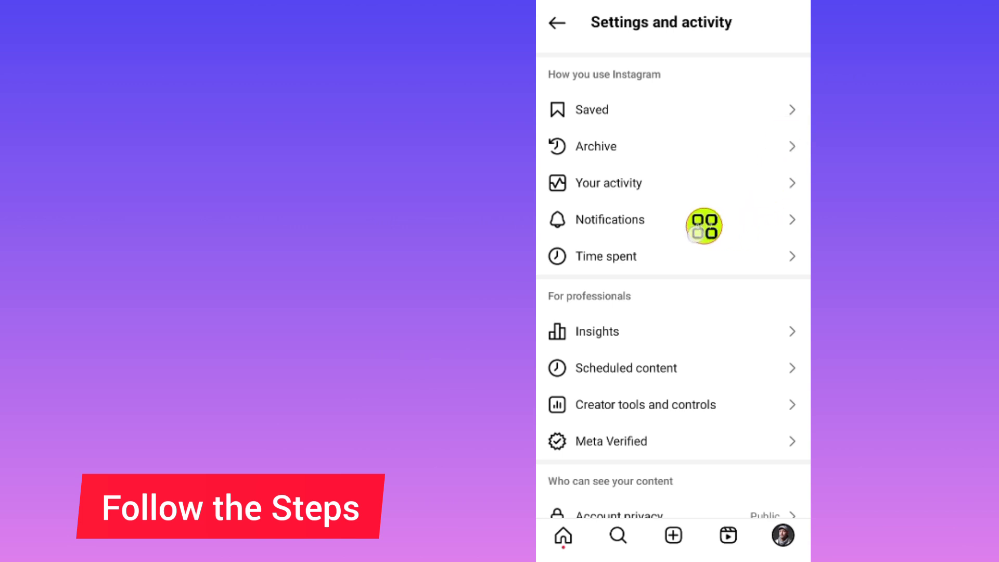
Step: Open Notifications, then the Calls page showing the Video Chats options
left_click(785, 218)
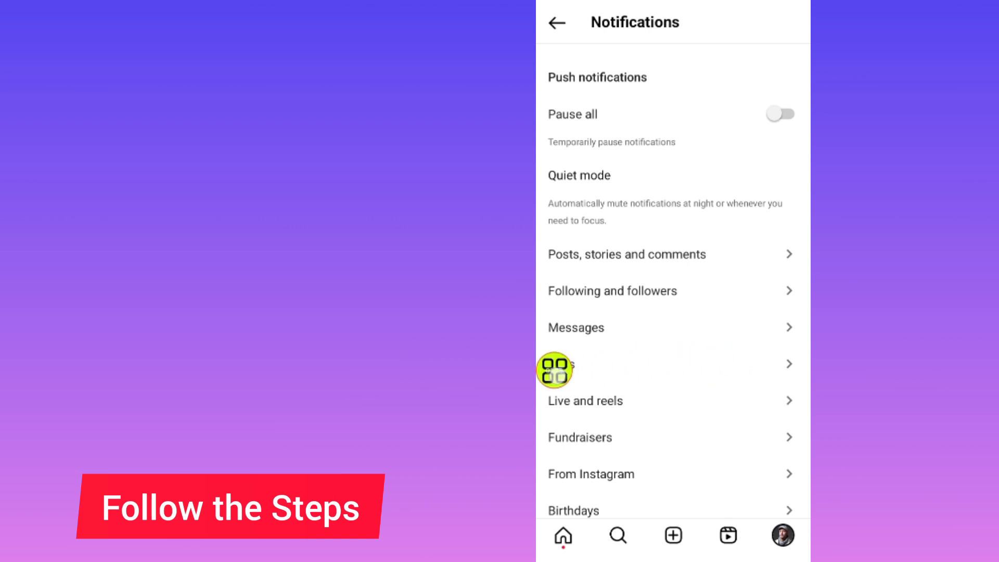
left_click(616, 365)
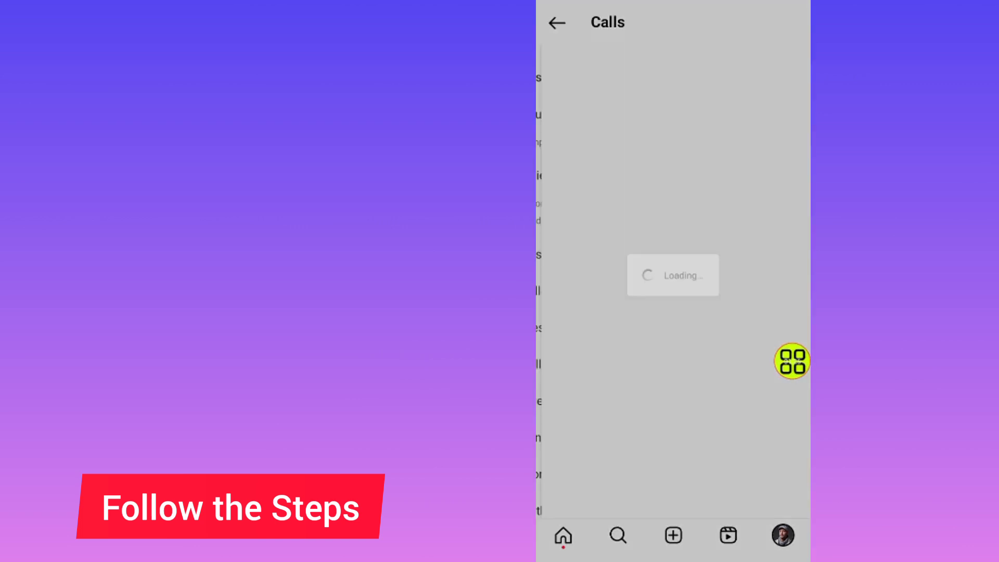
left_click(793, 360)
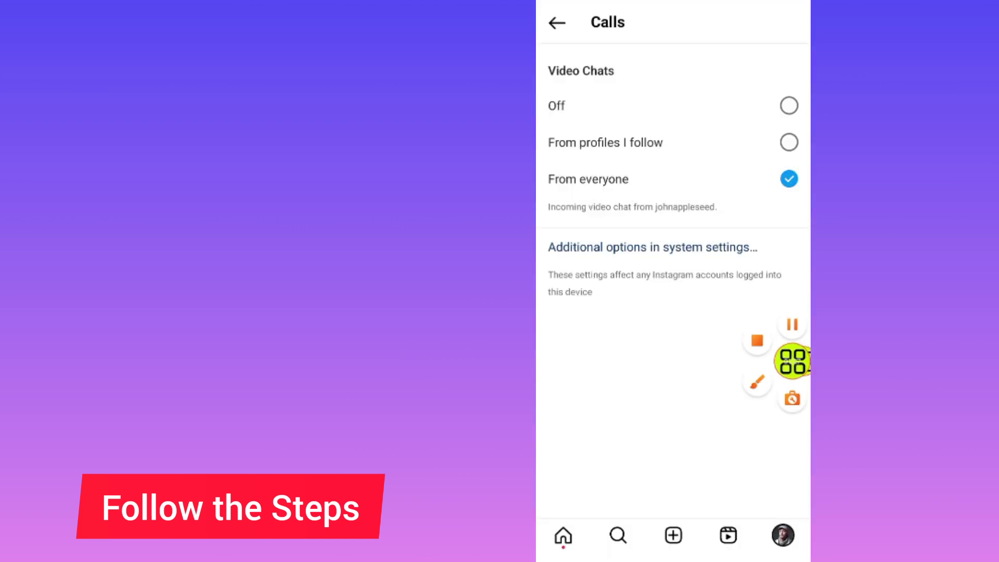
left_click(750, 387)
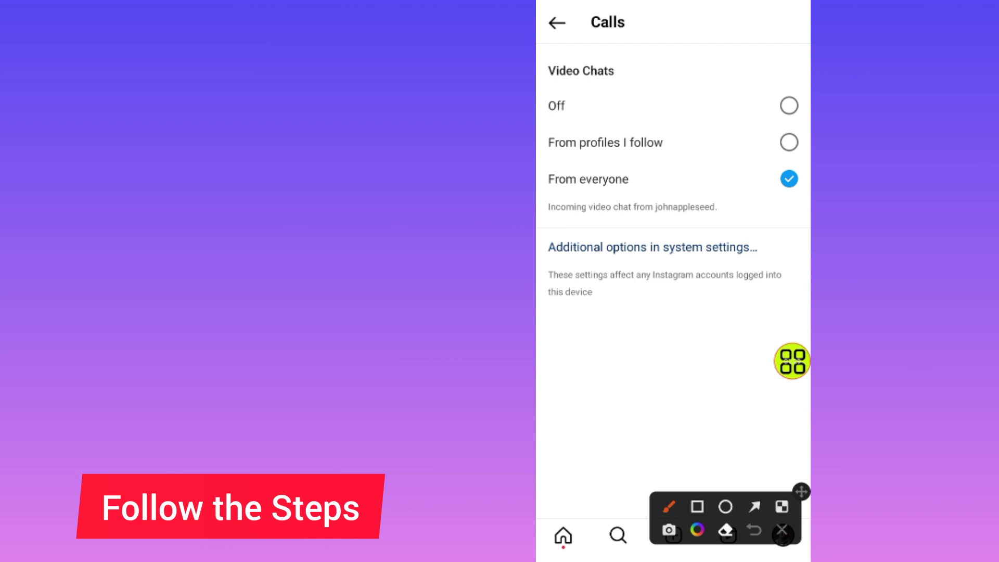
left_click_drag(549, 80, 640, 56)
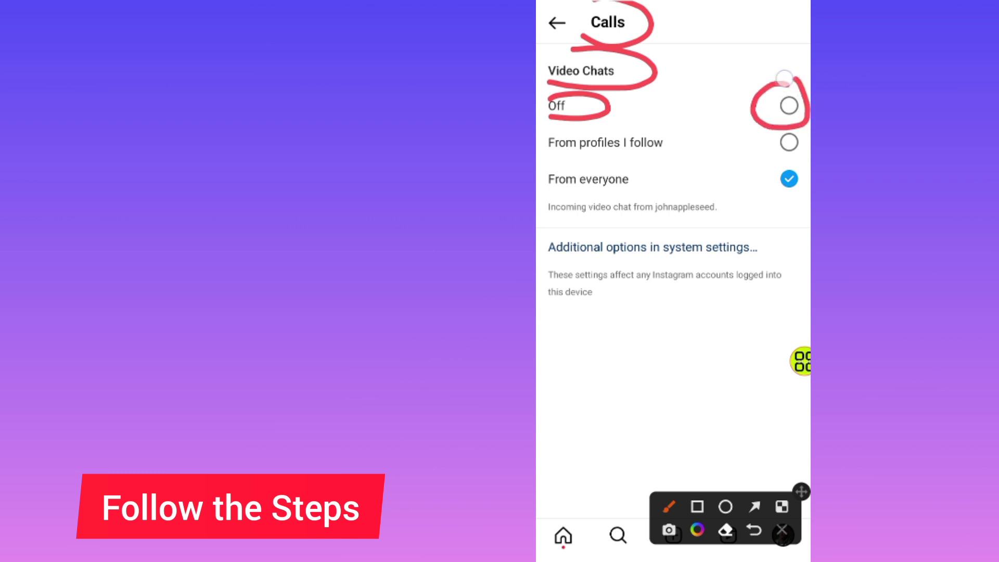
Step: Set Video Chats notifications to Off and confirm Turn off in the prompt
left_click(782, 534)
left_click(789, 105)
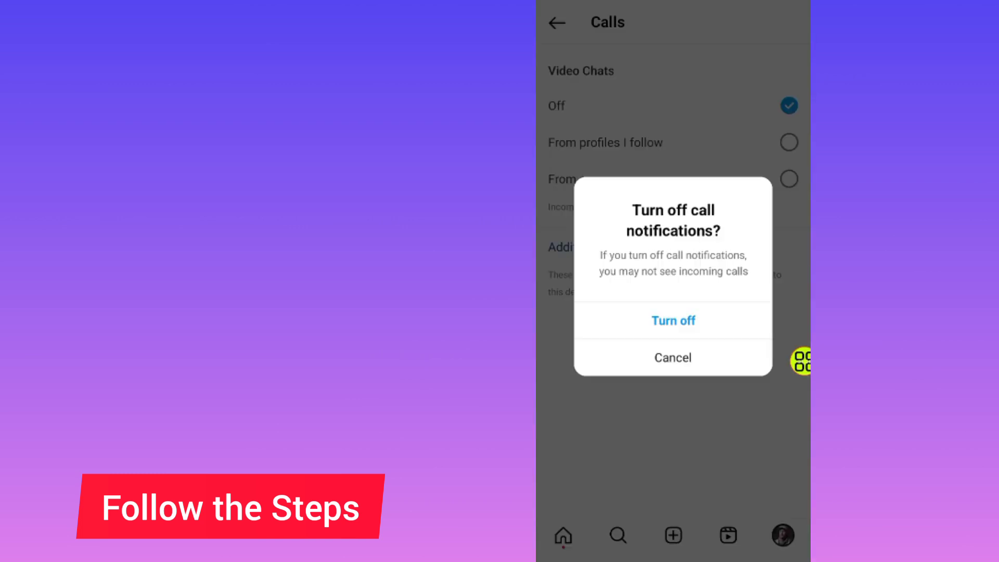
left_click(723, 313)
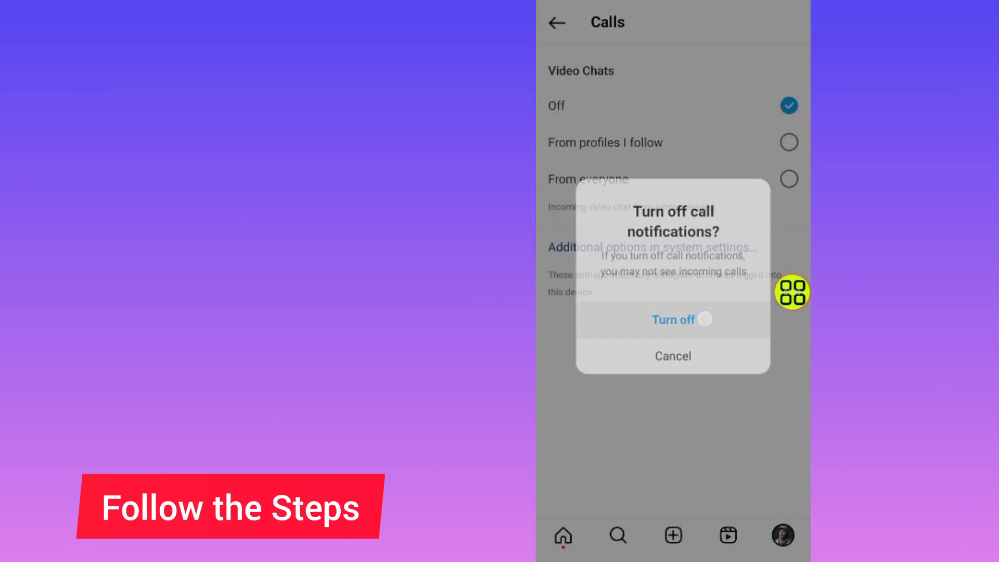